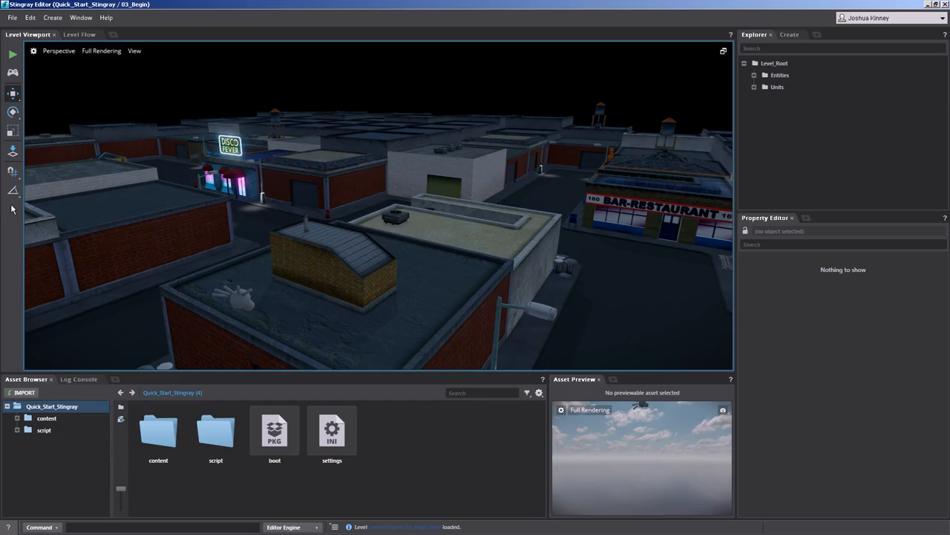
Check the Level Flow graph, return to the level view, and select the first AirConditioner unit in the level hierarchy.
{"action": "left_click", "coordinate": [81, 36]}
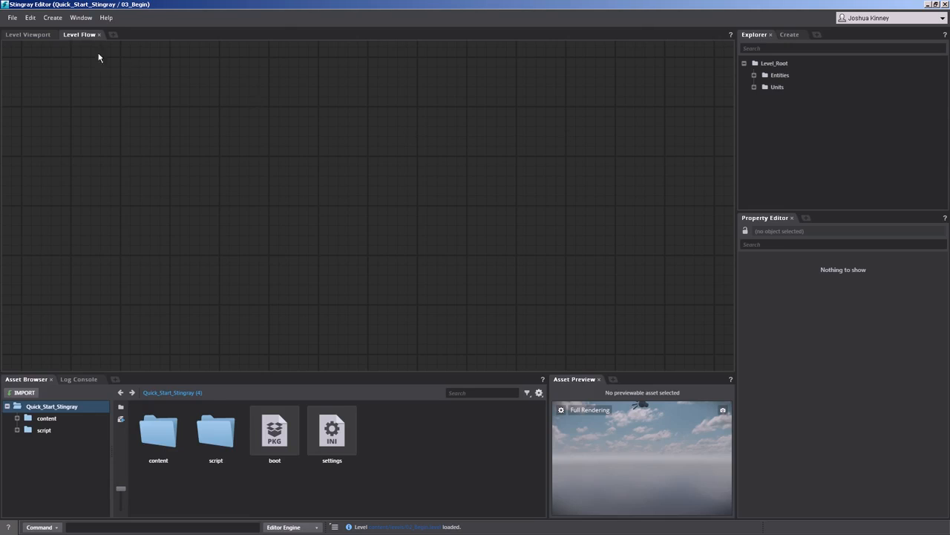
{"action": "left_click", "coordinate": [37, 35]}
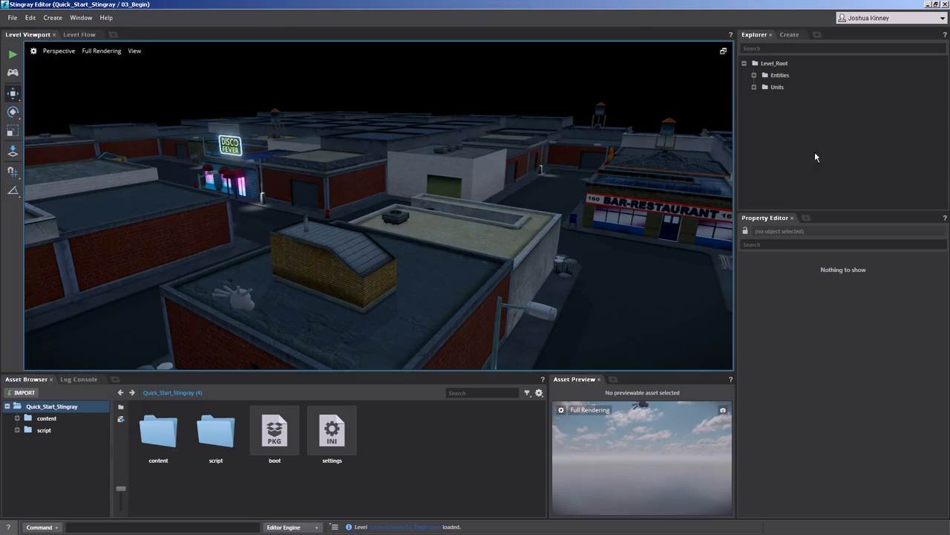
{"action": "left_click", "coordinate": [754, 86]}
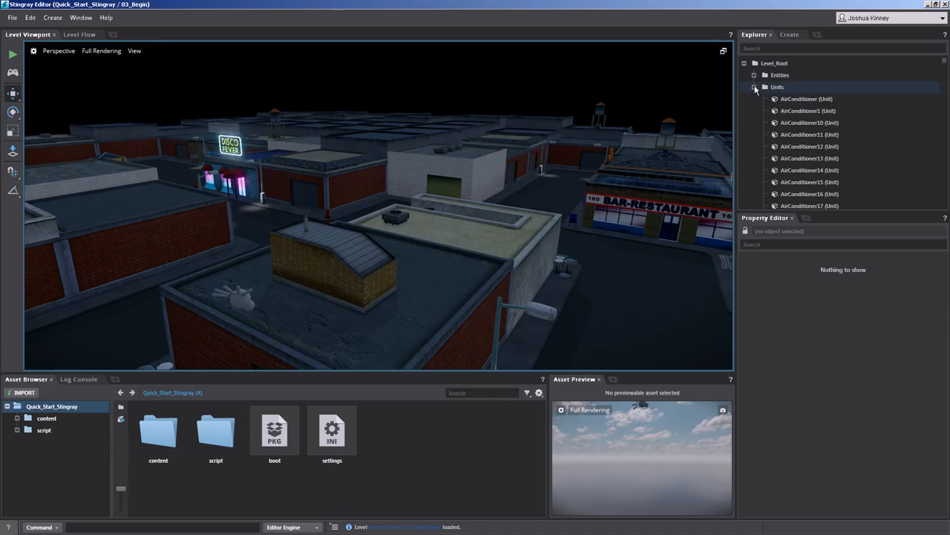
{"action": "left_click", "coordinate": [798, 100]}
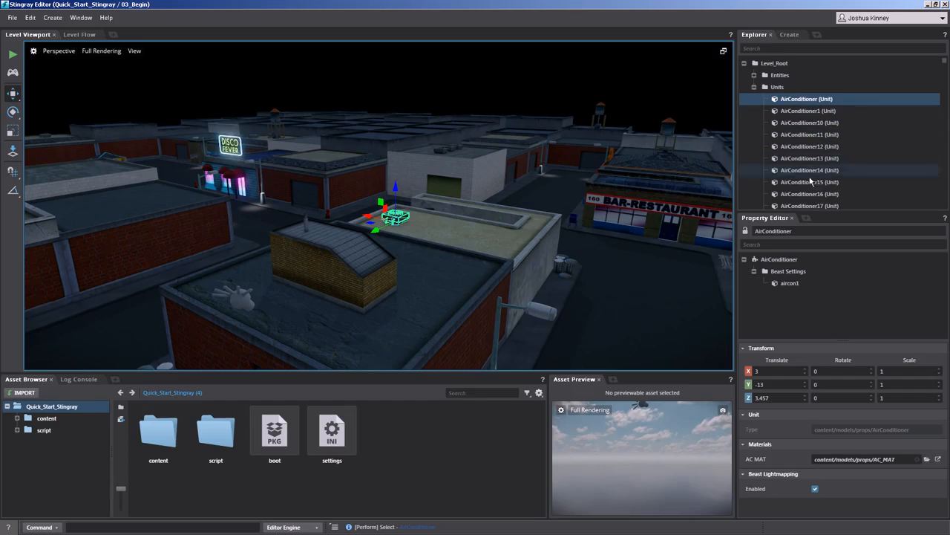
Search the level hierarchy for "disco", then clear the search and collapse the Units group.
{"action": "left_click", "coordinate": [783, 48]}
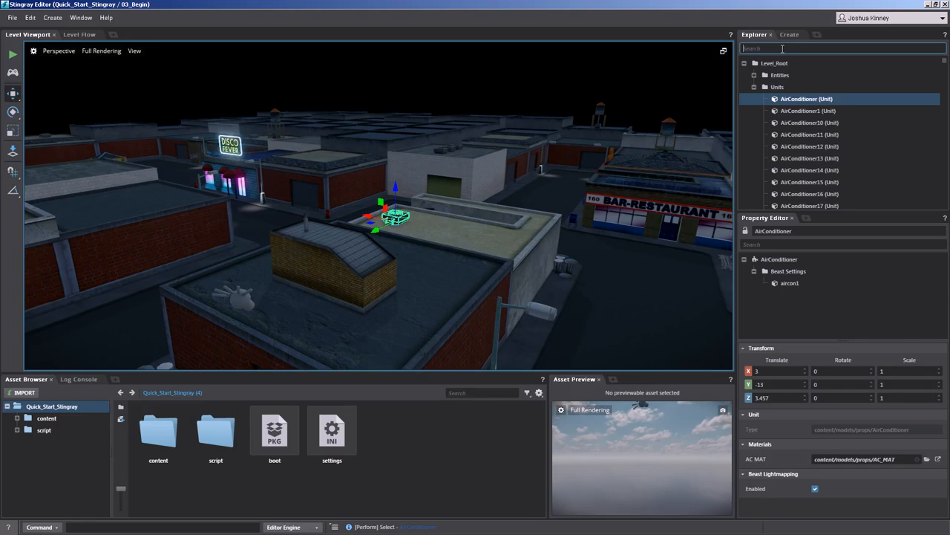
{"action": "type", "text": "disco"}
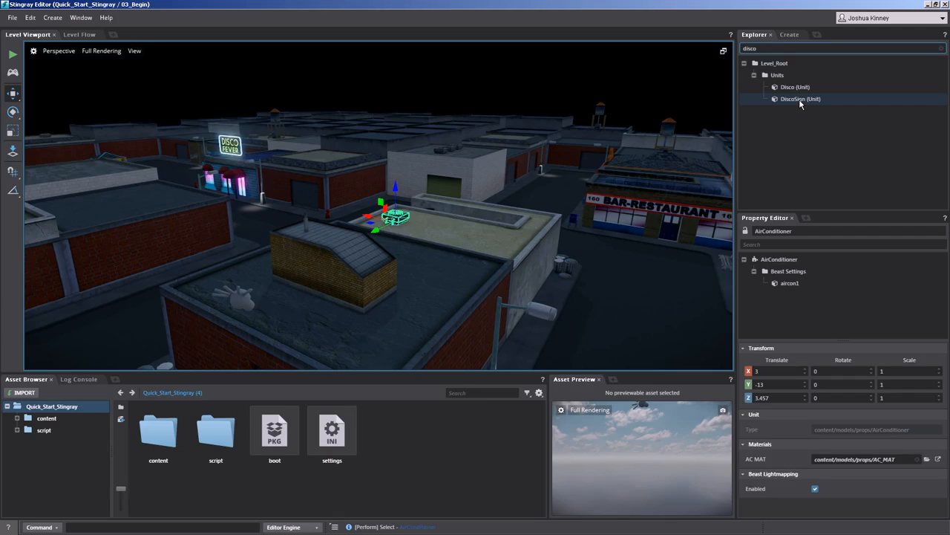
{"action": "key", "text": "BackSpace"}
{"action": "key", "text": "BackSpace"}
{"action": "key", "text": "BackSpace"}
{"action": "key", "text": "BackSpace"}
{"action": "key", "text": "BackSpace"}
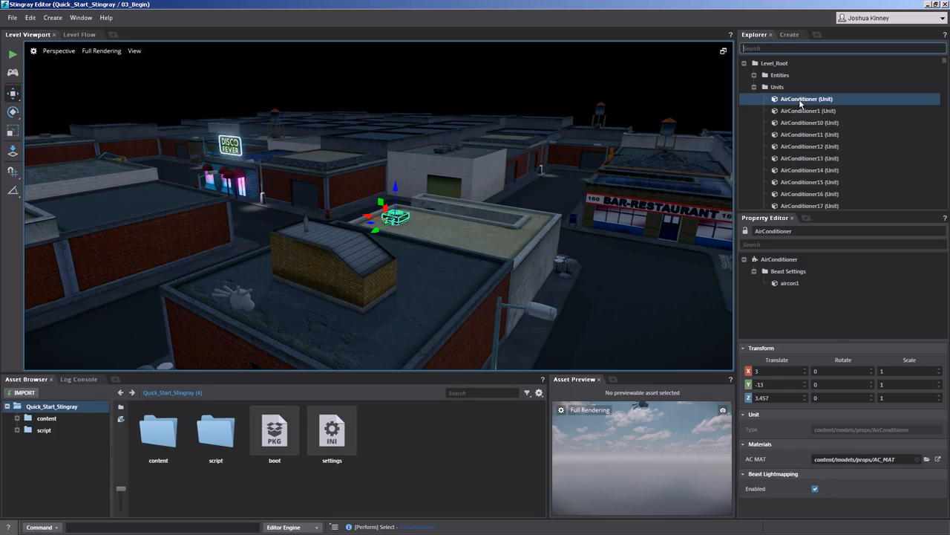
{"action": "left_click", "coordinate": [754, 87]}
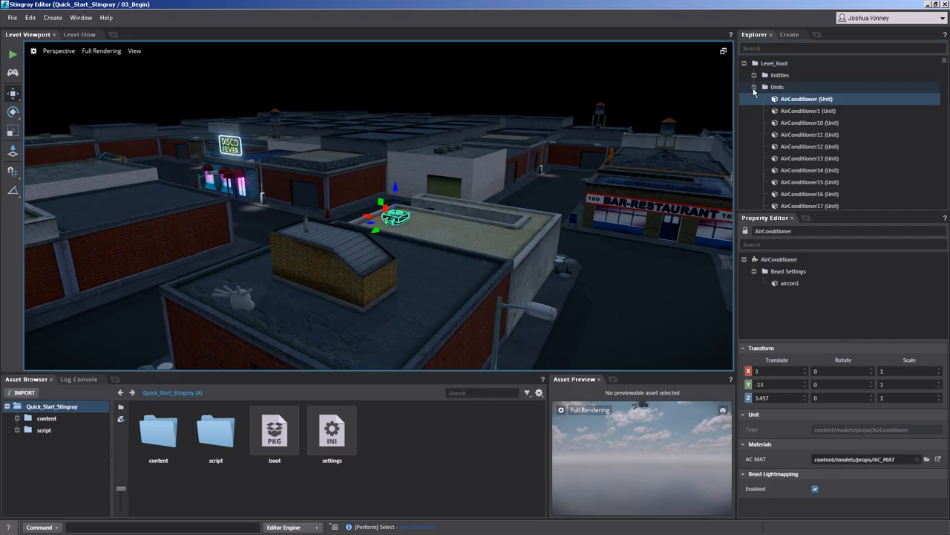
Examine the helpers available for creation, covering the Navigation, Misc and Rendering groups.
{"action": "left_click", "coordinate": [790, 35]}
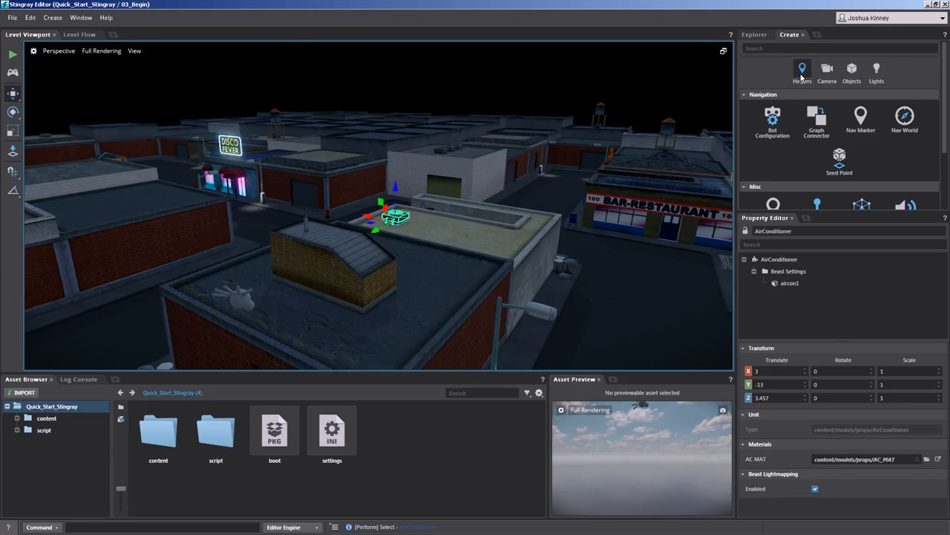
{"action": "scroll", "coordinate": [778, 128], "scroll_direction": "down", "scroll_amount": 3}
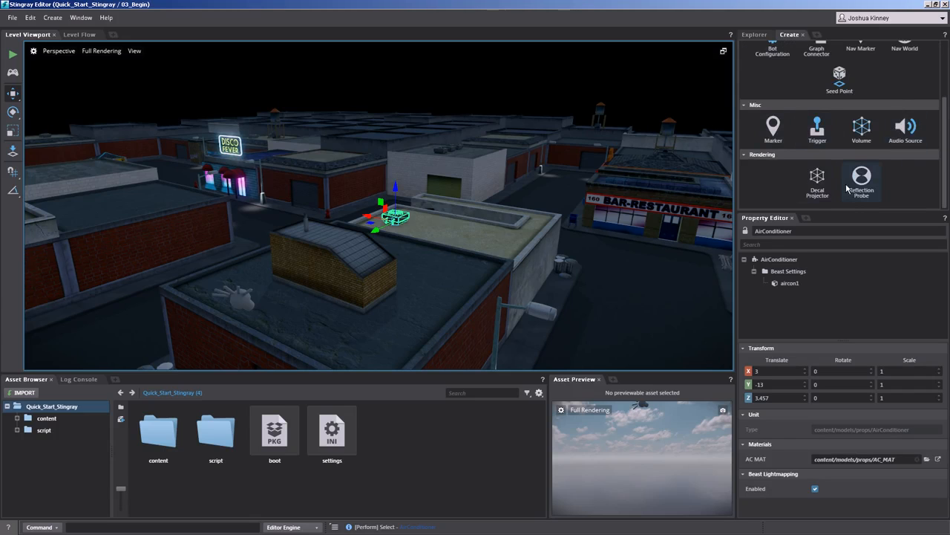
{"action": "scroll", "coordinate": [849, 190], "scroll_direction": "up", "scroll_amount": 3}
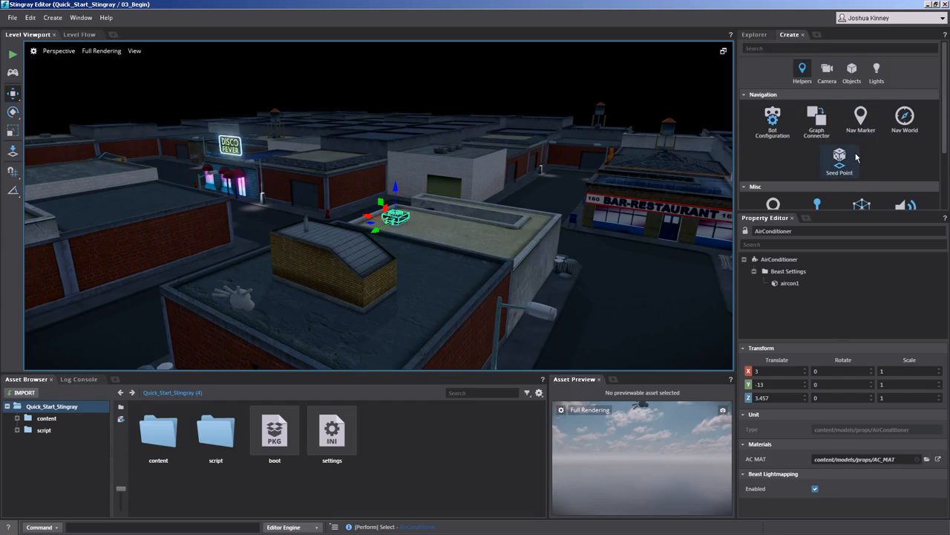
{"action": "scroll", "coordinate": [857, 156], "scroll_direction": "down", "scroll_amount": 3}
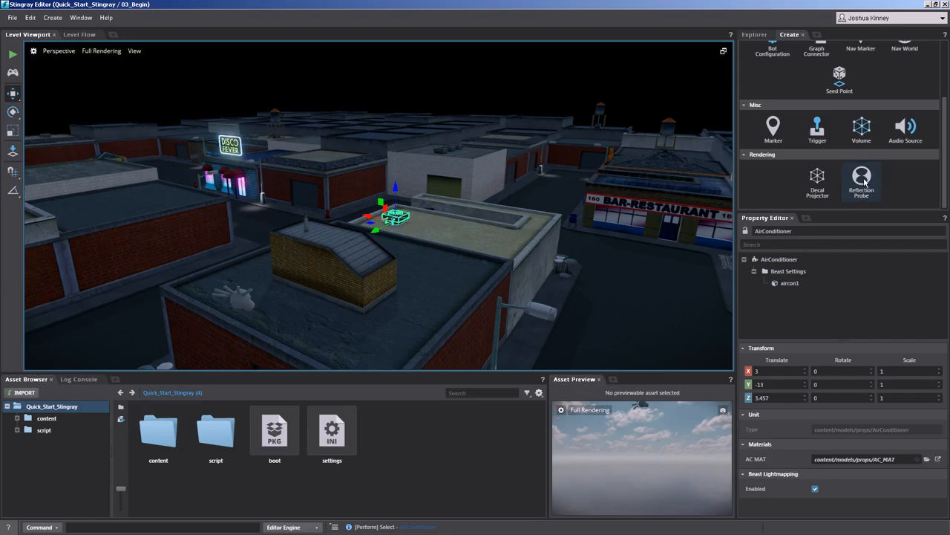
{"action": "scroll", "coordinate": [864, 178], "scroll_direction": "up", "scroll_amount": 3}
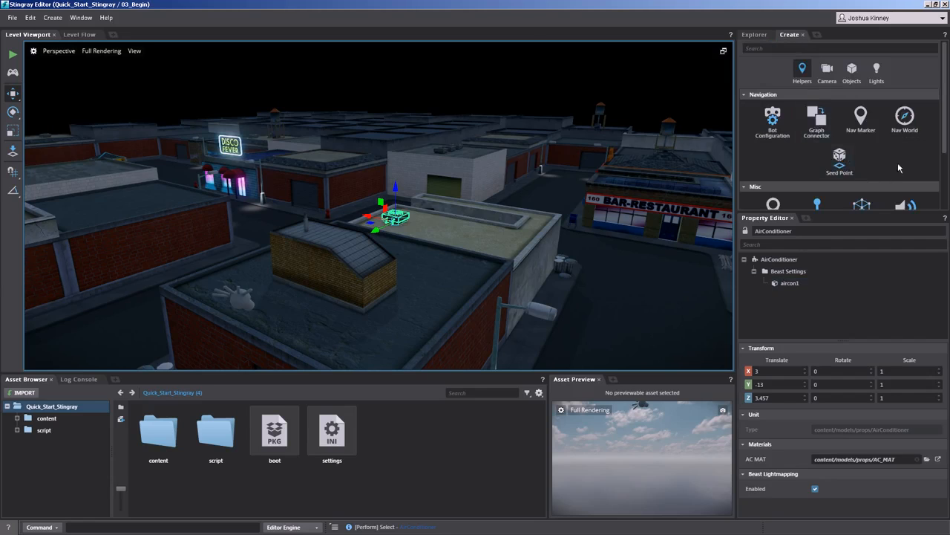
Review the camera, object and light types available for creation, including the primitives and the terrain object.
{"action": "left_click", "coordinate": [828, 71]}
{"action": "left_click", "coordinate": [851, 70]}
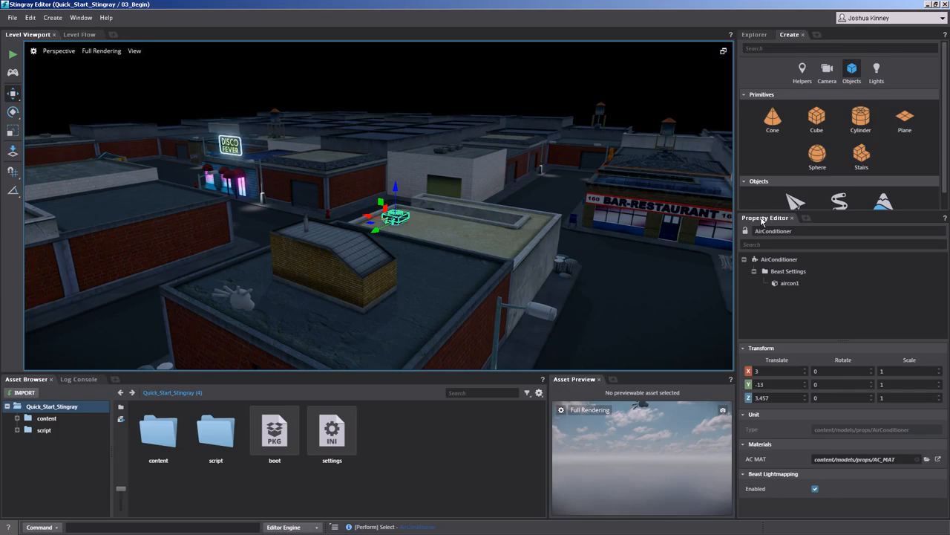
{"action": "scroll", "coordinate": [876, 185], "scroll_direction": "down", "scroll_amount": 1}
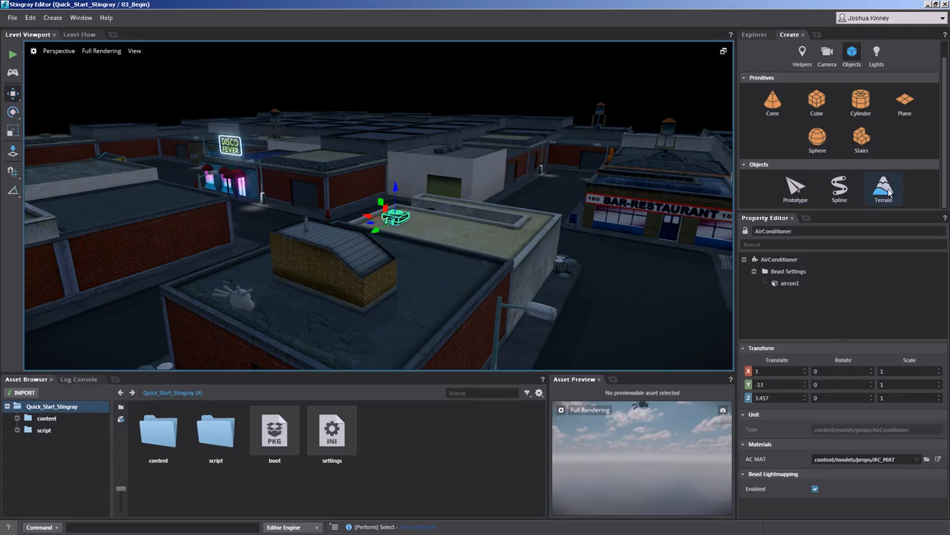
{"action": "left_click", "coordinate": [876, 56]}
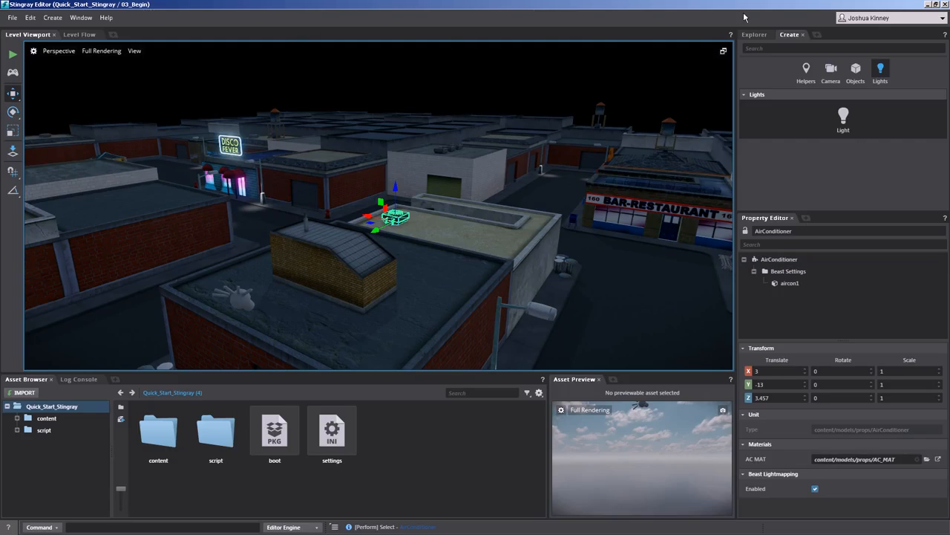
Return to the level hierarchy and show the Beast mesh settings of the AirConditioner's aircon1 mesh.
{"action": "left_click", "coordinate": [757, 35]}
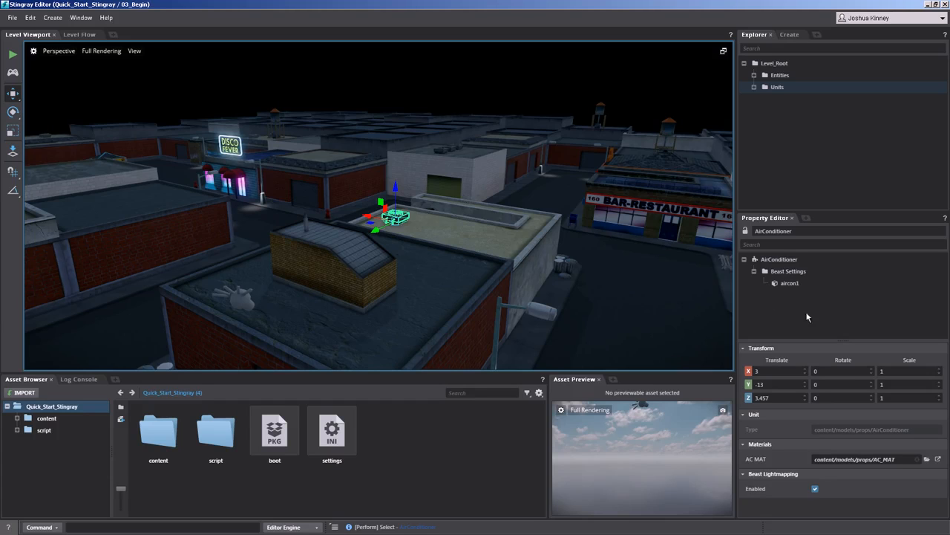
{"action": "left_click", "coordinate": [779, 257]}
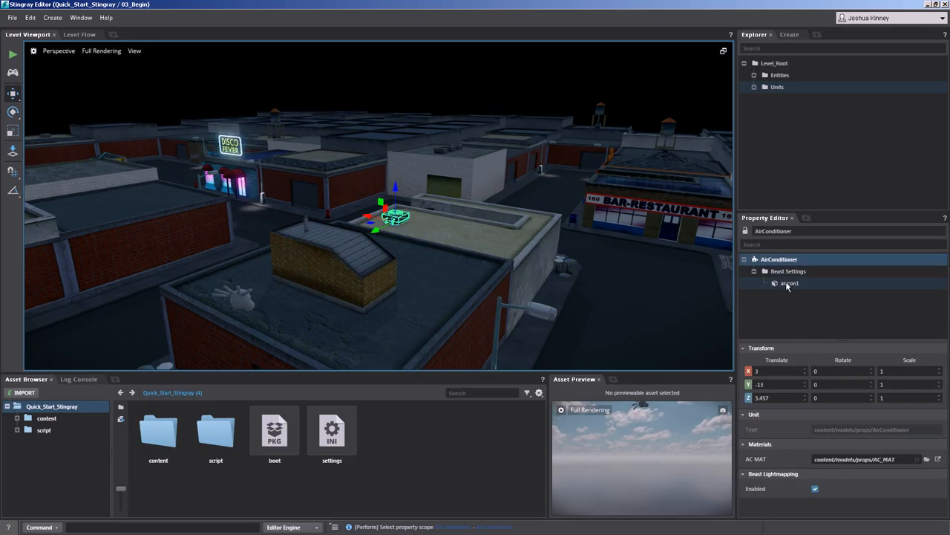
{"action": "left_click", "coordinate": [789, 283]}
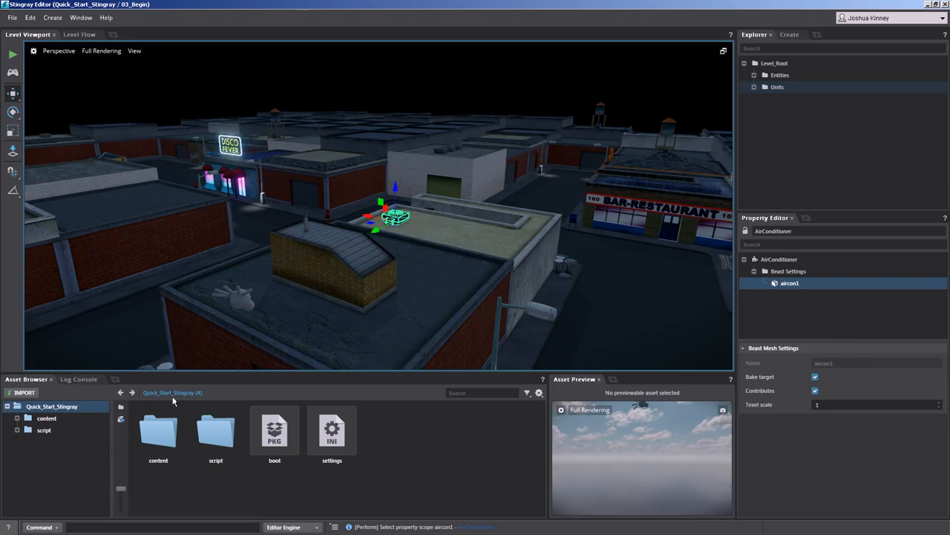
Filter the log messages by errors and by warnings, restore the full log, and return to the project's assets.
{"action": "left_click", "coordinate": [77, 380]}
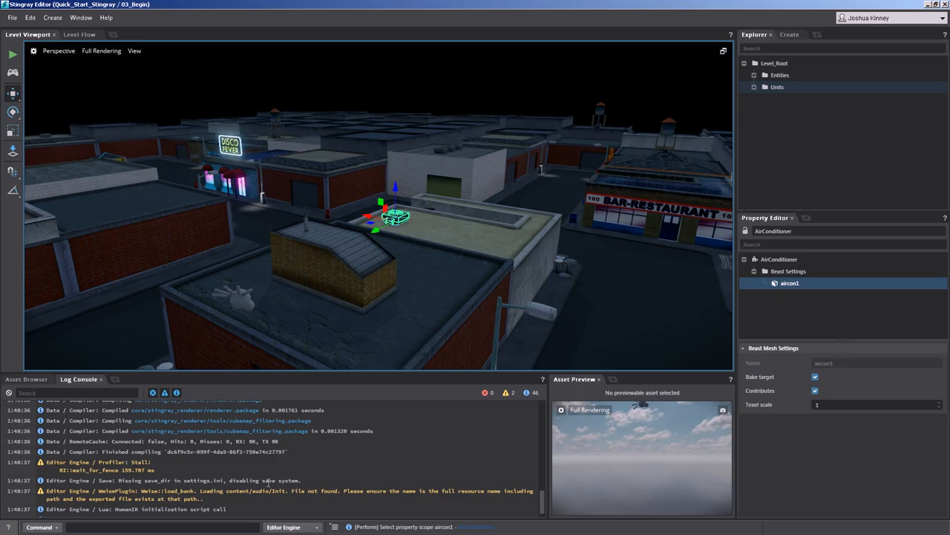
{"action": "left_click", "coordinate": [507, 394]}
{"action": "left_click", "coordinate": [489, 394]}
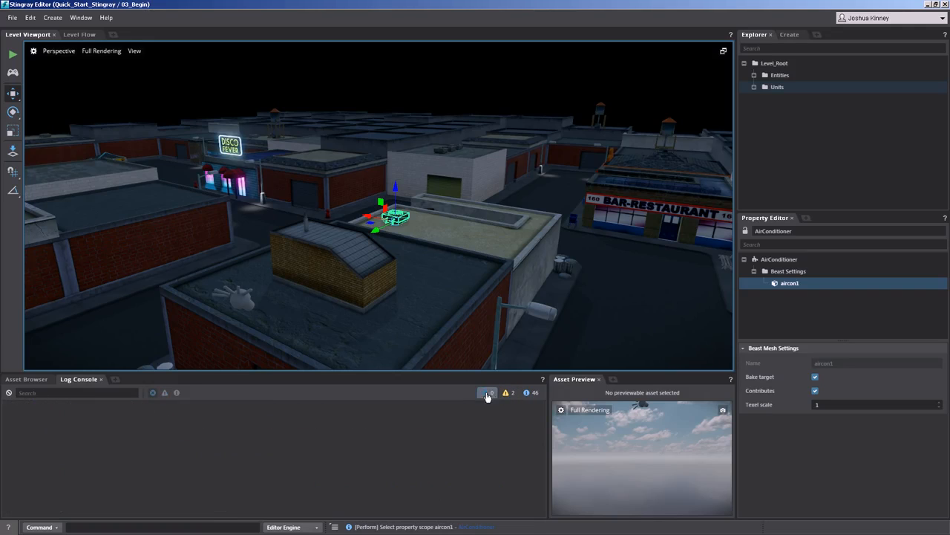
{"action": "left_click", "coordinate": [507, 394]}
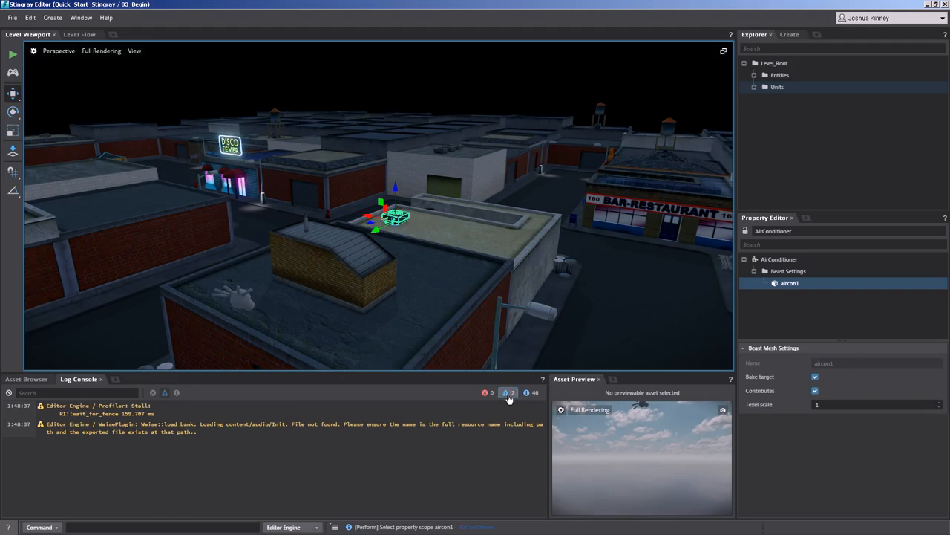
{"action": "left_click", "coordinate": [509, 393]}
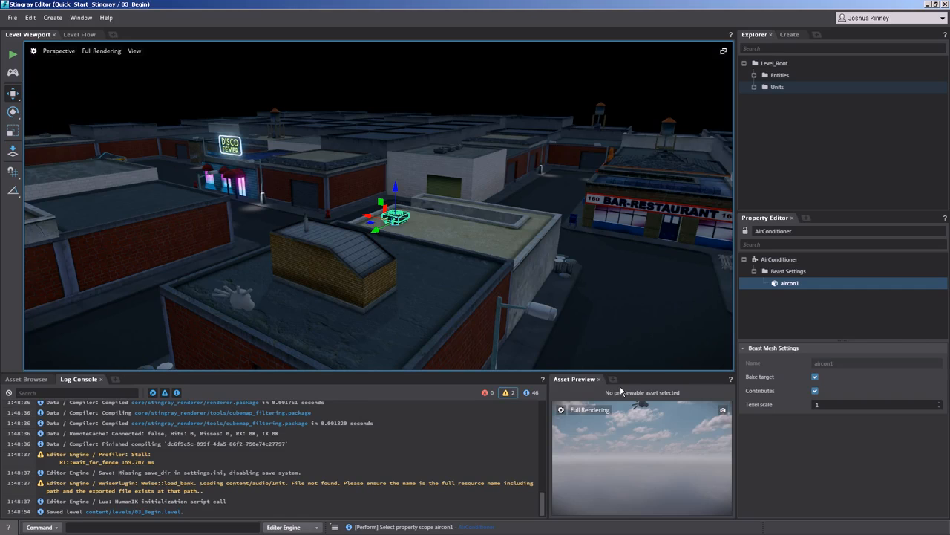
{"action": "left_click", "coordinate": [33, 379]}
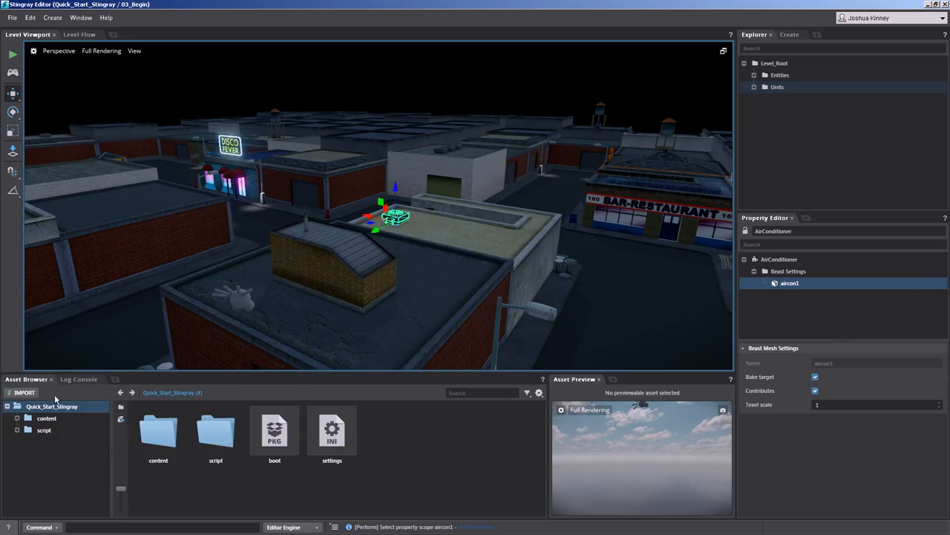